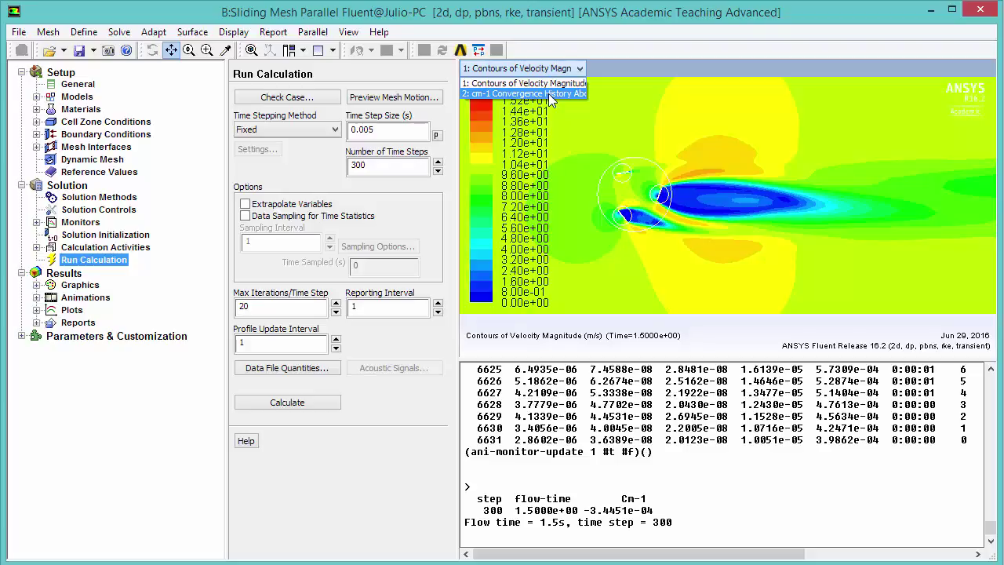
# Step: Display the cm-1 convergence history plot in the graphics window
pyautogui.click(551, 94)
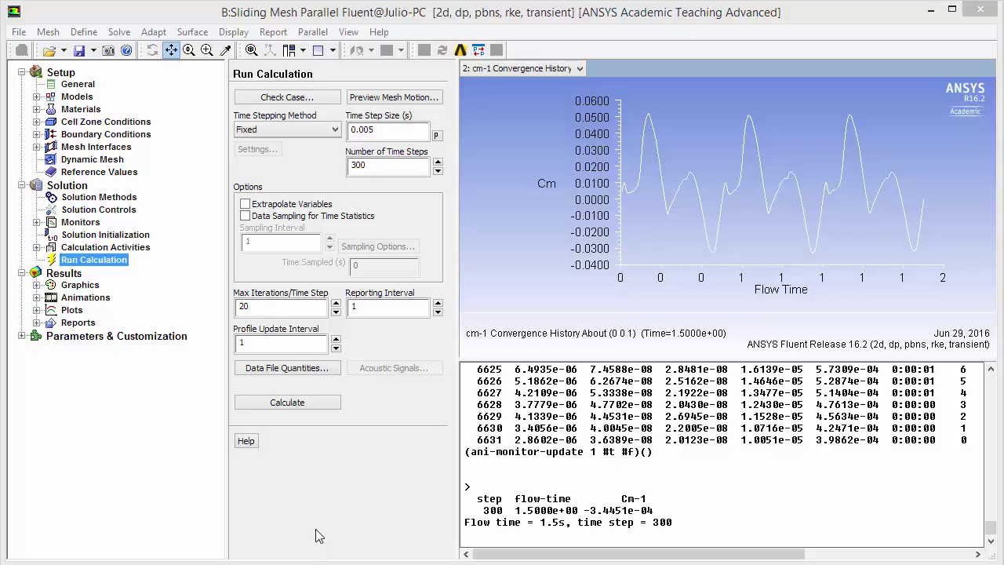
pyautogui.click(119, 166)
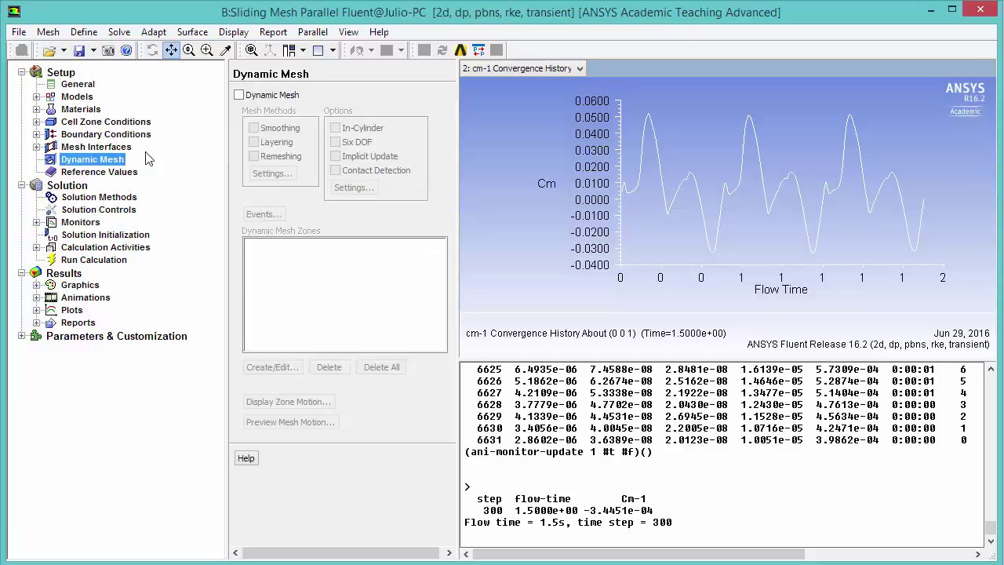
pyautogui.click(239, 95)
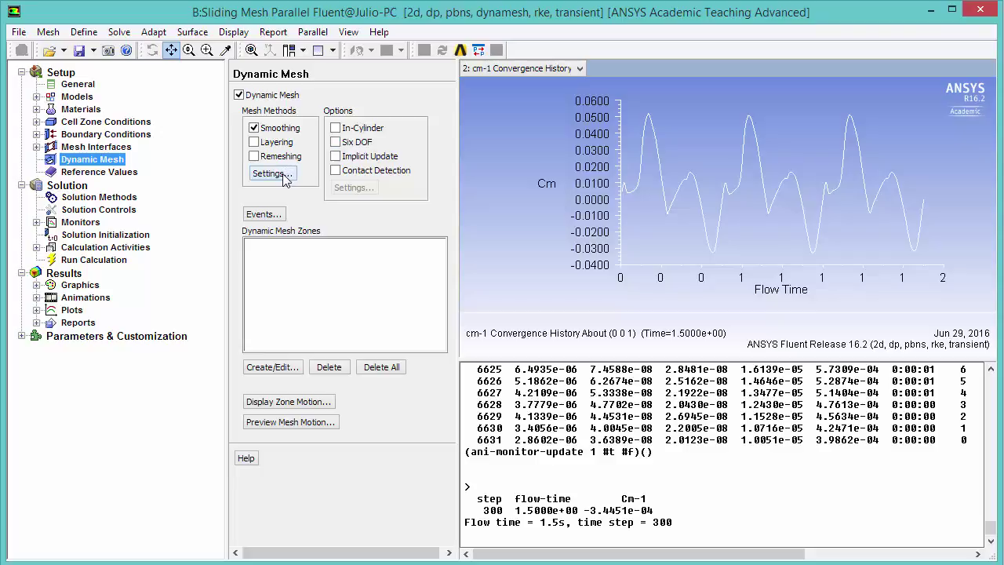
pyautogui.click(336, 142)
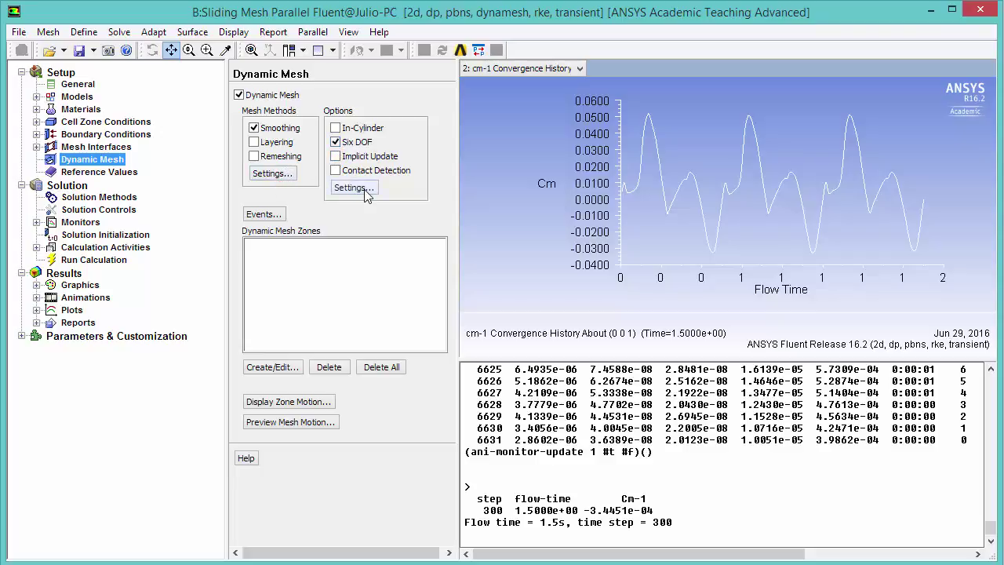
pyautogui.click(336, 142)
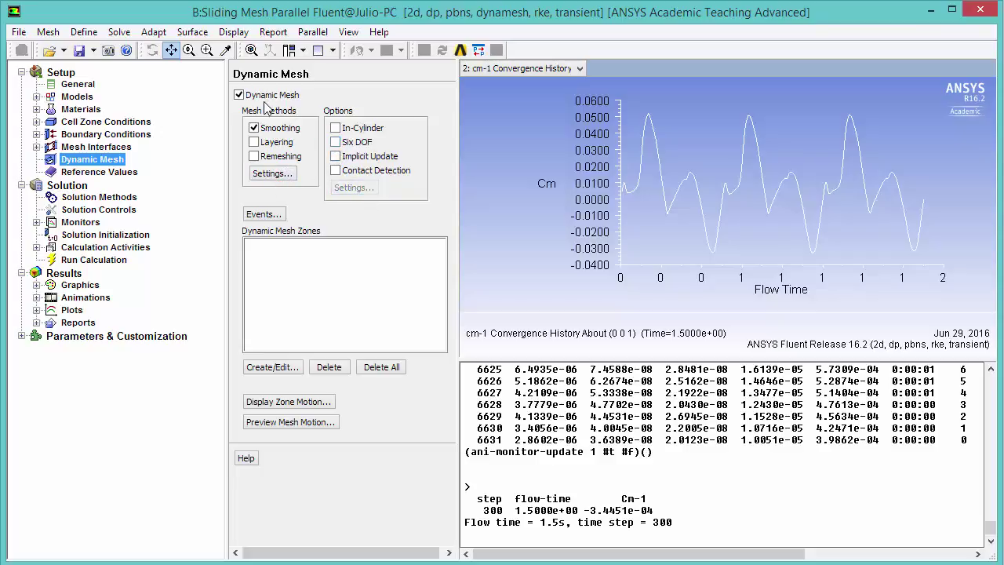
pyautogui.click(239, 95)
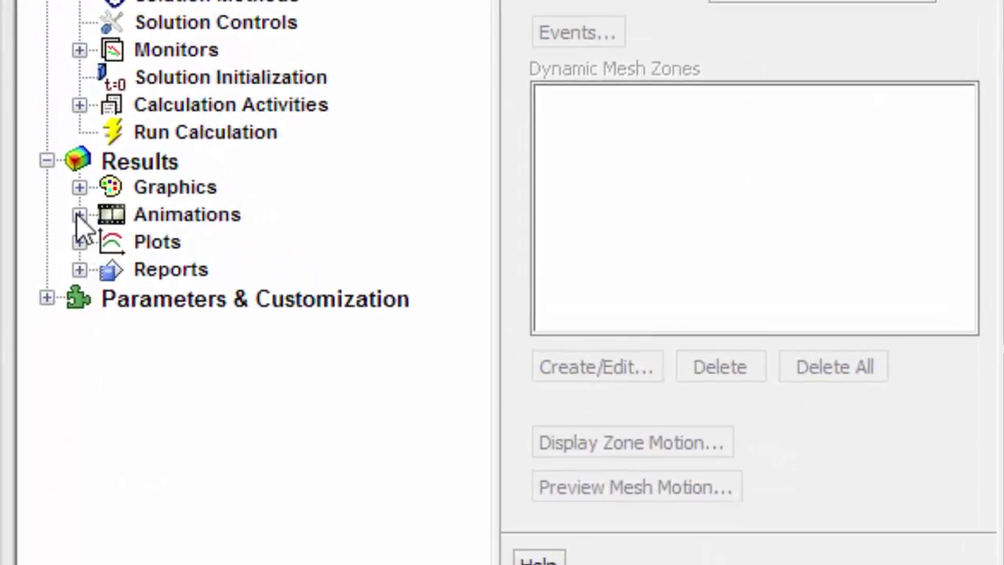
# Step: Open the solution animation playback and write the sliding_1 sequence in MPEG format
pyautogui.click(80, 215)
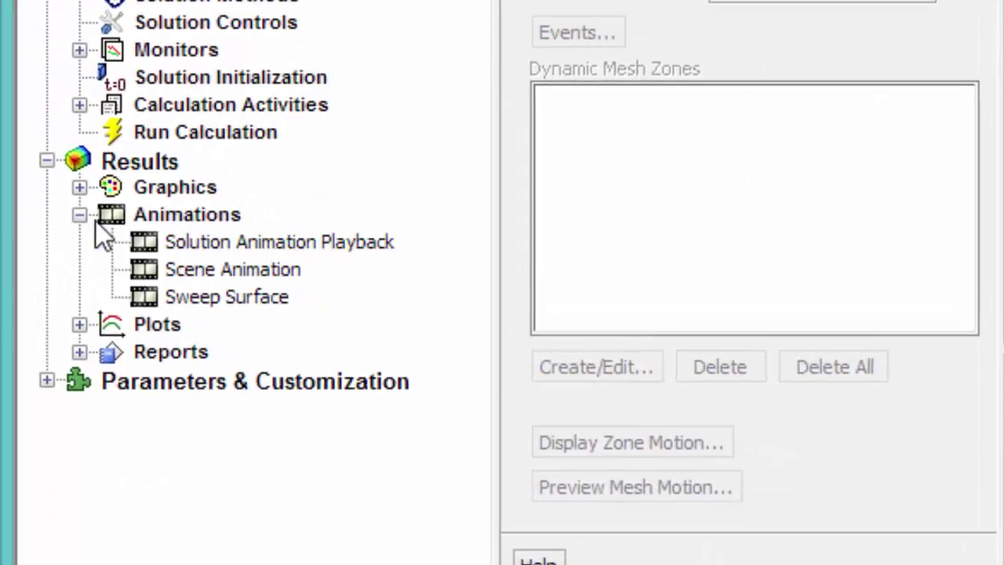
pyautogui.doubleClick(298, 245)
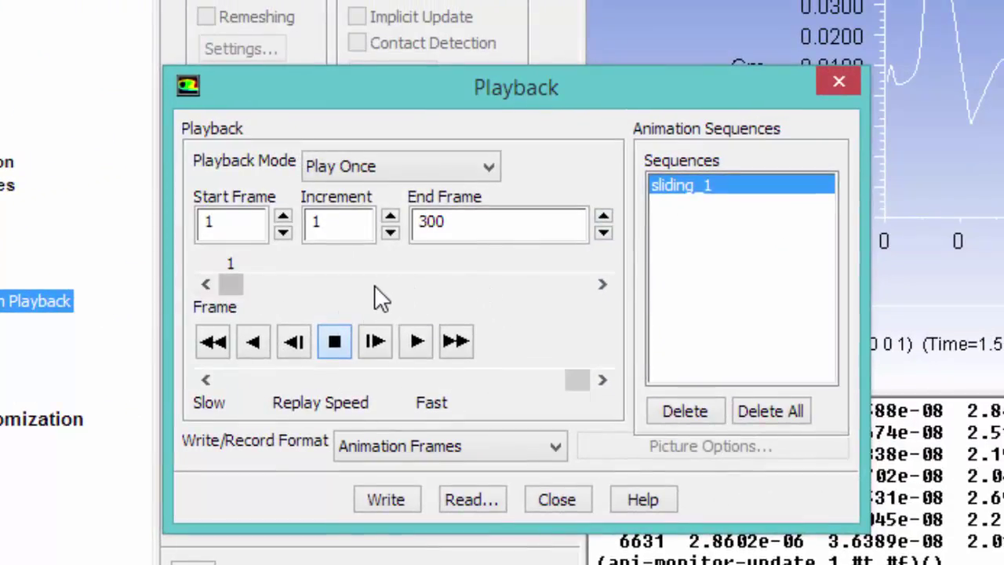
pyautogui.click(430, 460)
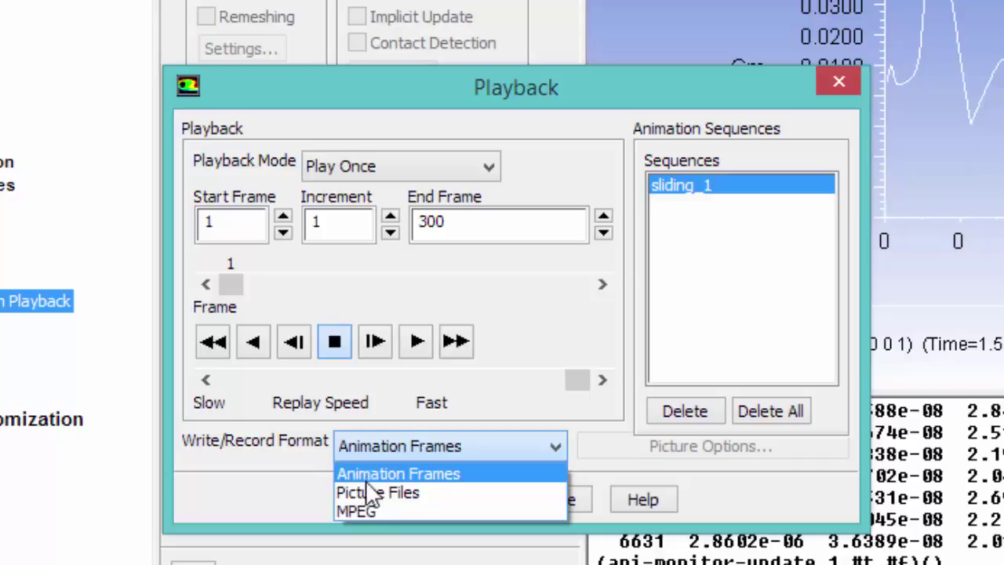
pyautogui.click(366, 511)
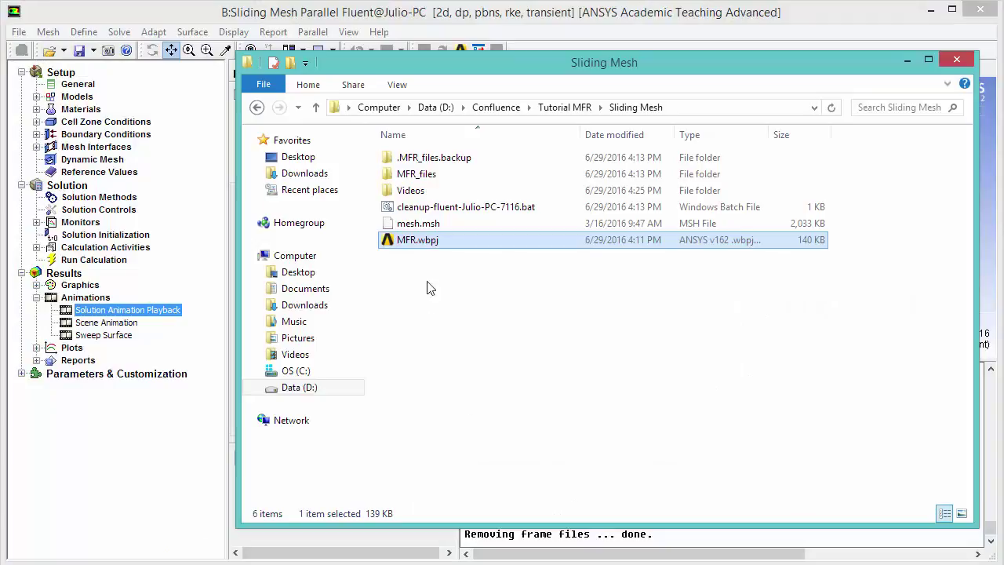
# Step: In File Explorer, browse from the Sliding Mesh folder to MFR_files, dp0, FFF-1, Fluent
pyautogui.click(424, 179)
pyautogui.doubleClick(424, 178)
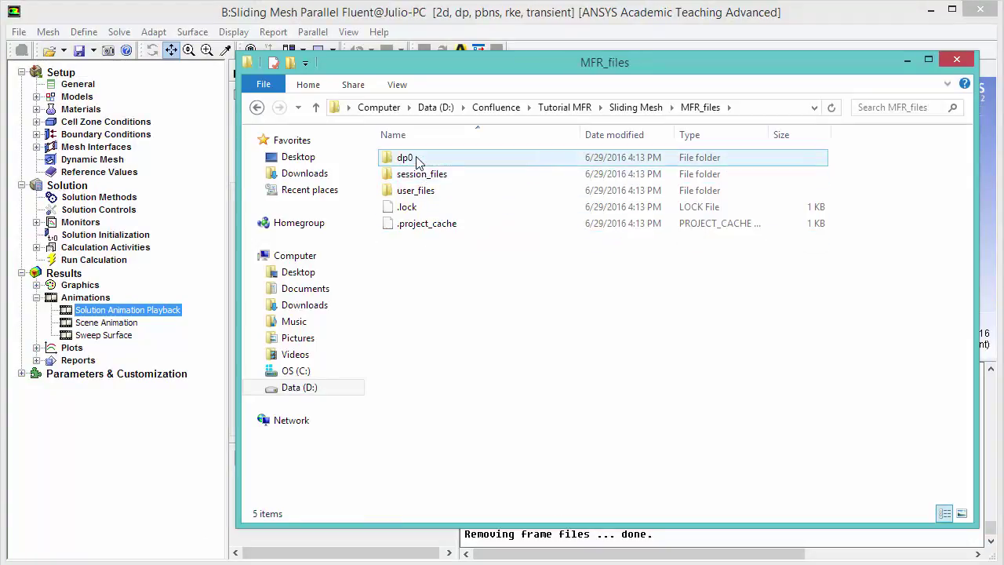
pyautogui.doubleClick(414, 158)
pyautogui.moveTo(423, 177)
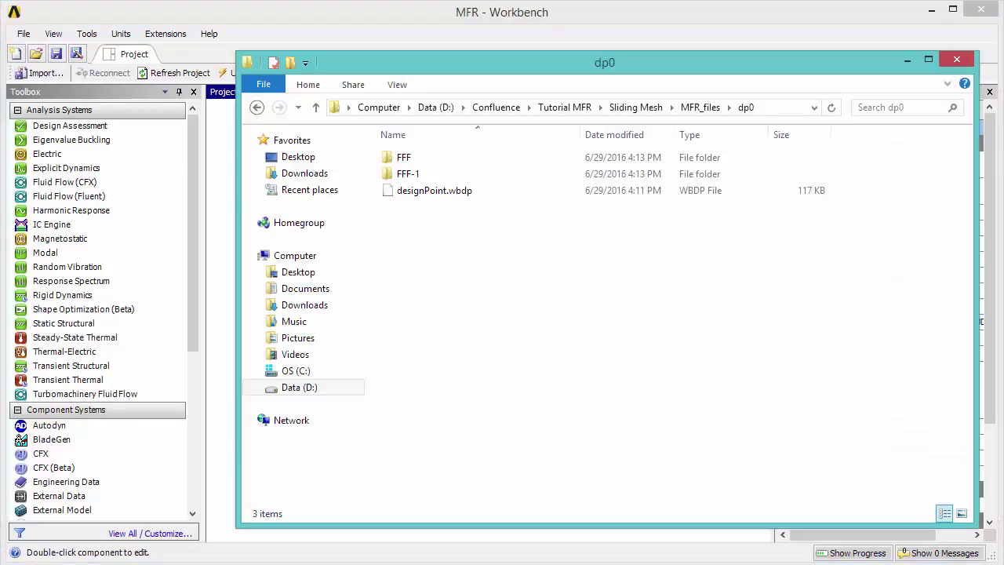
pyautogui.doubleClick(411, 174)
pyautogui.doubleClick(415, 158)
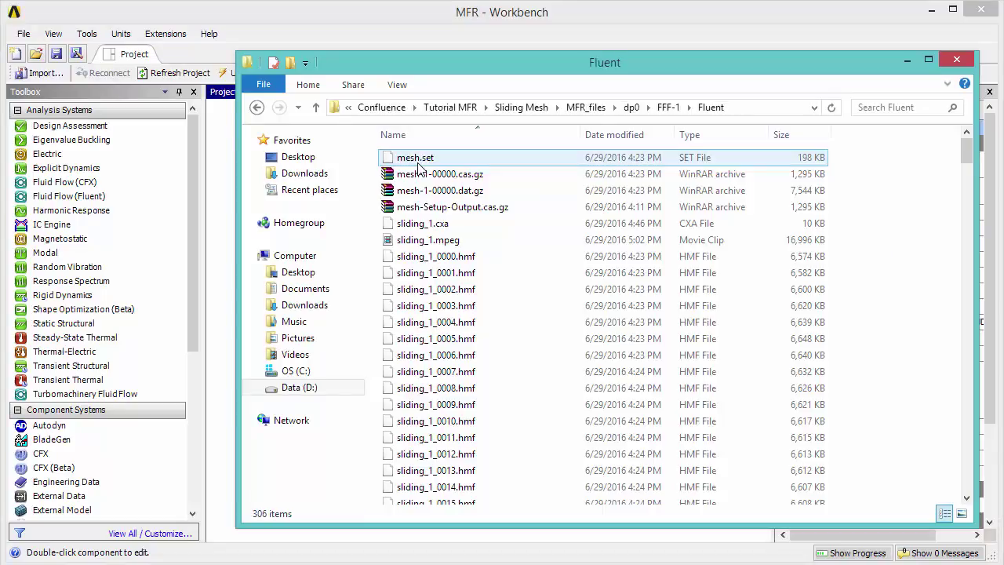
# Step: Delete all HMF frame files from sliding_1_0000.hmf through sliding_1_0299.hmf, keeping sliding_1.mpeg
pyautogui.click(460, 242)
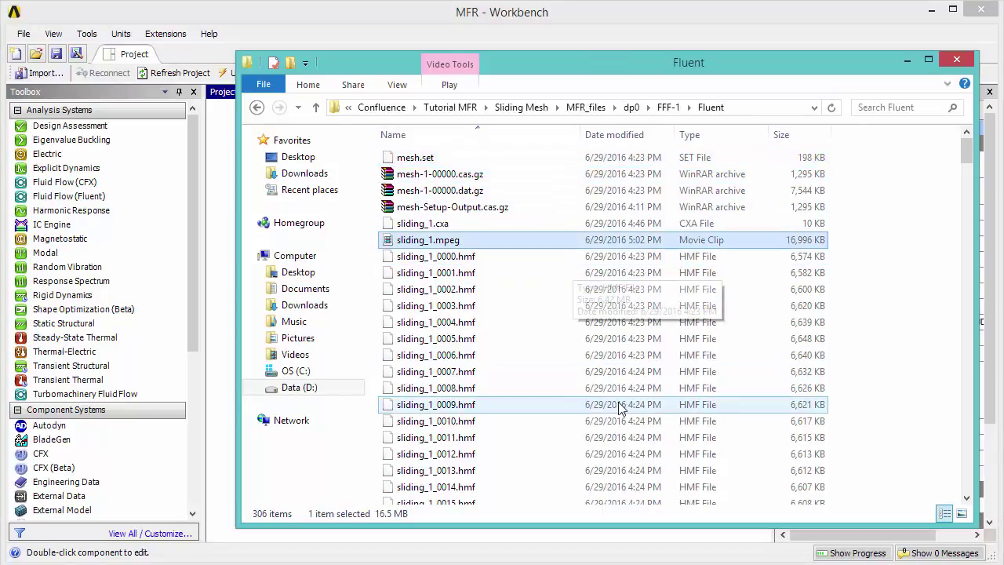
pyautogui.click(488, 266)
pyautogui.scroll(-19, 488, 306)
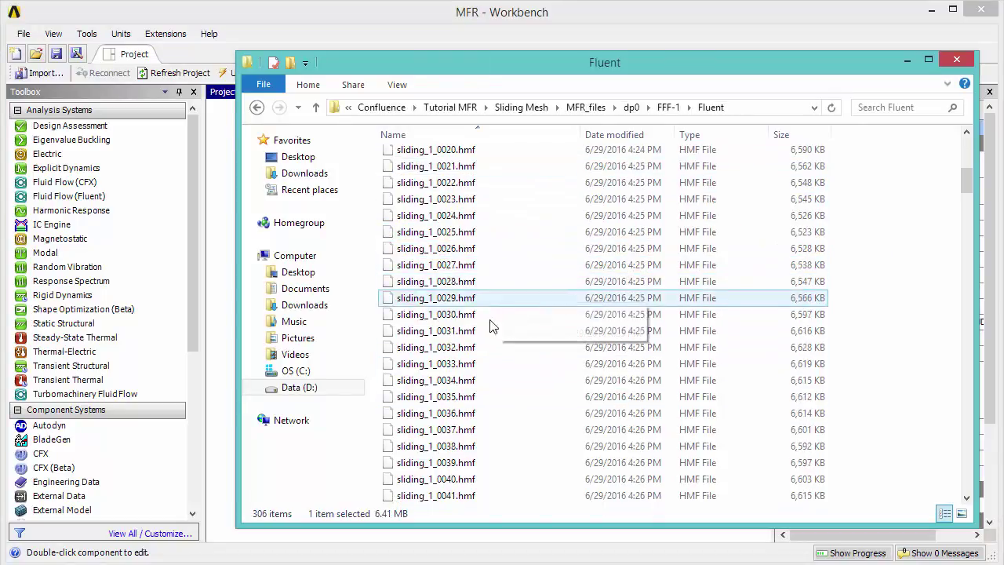
pyautogui.scroll(13, 483, 248)
pyautogui.scroll(6, 484, 250)
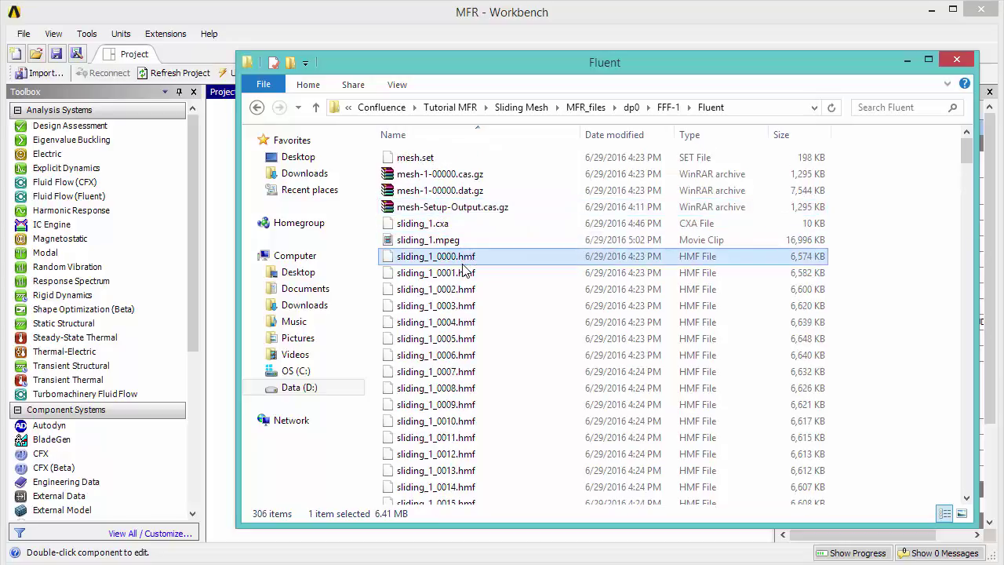
pyautogui.scroll(-17, 475, 268)
pyautogui.scroll(-20, 474, 267)
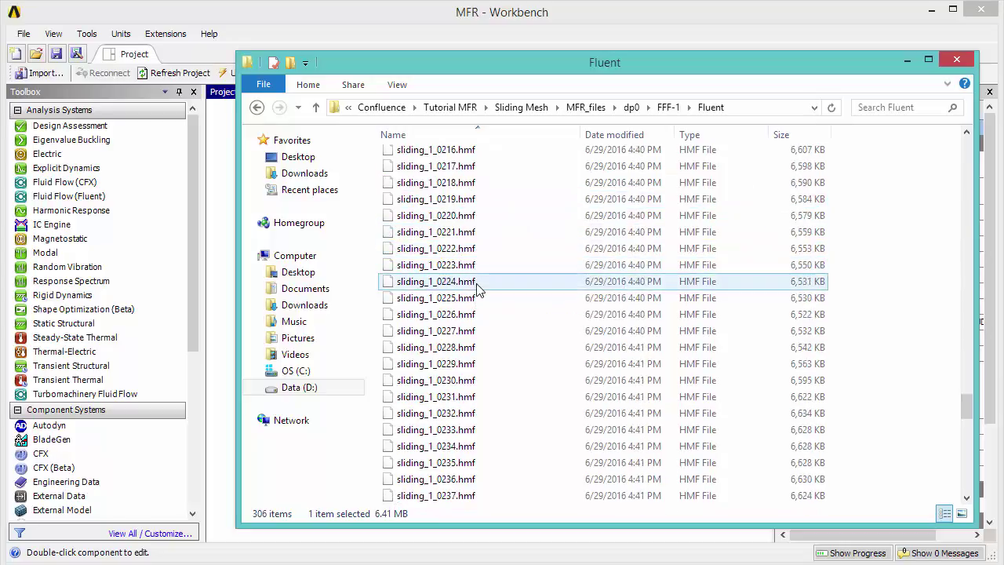
pyautogui.scroll(20, 495, 341)
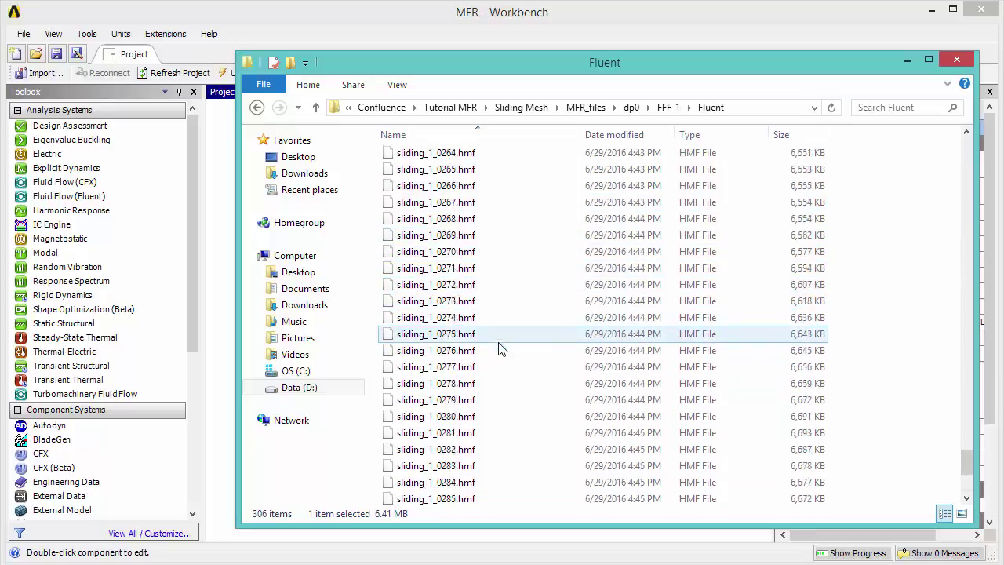
pyautogui.scroll(20, 490, 258)
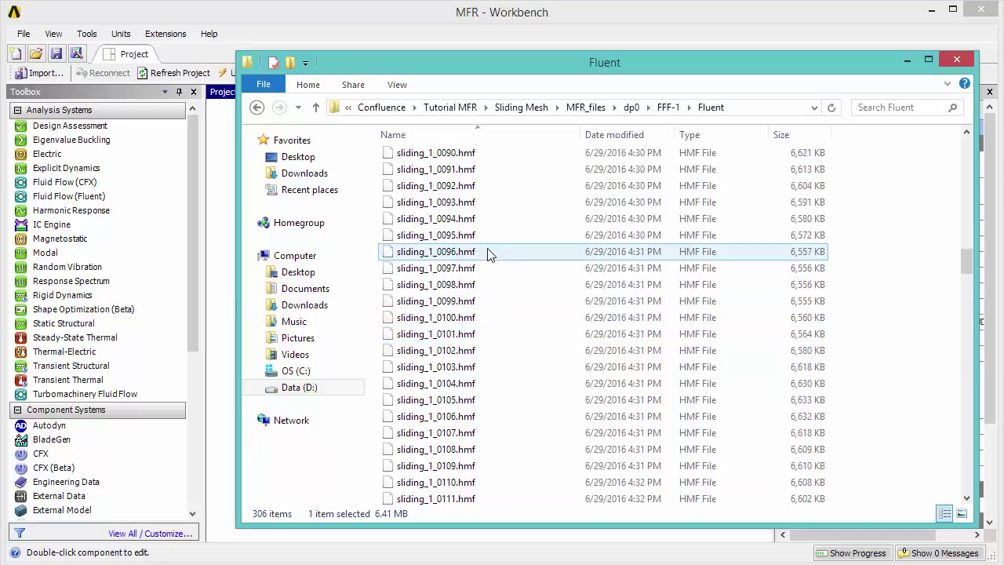
pyautogui.scroll(8, 635, 287)
pyautogui.scroll(20, 636, 287)
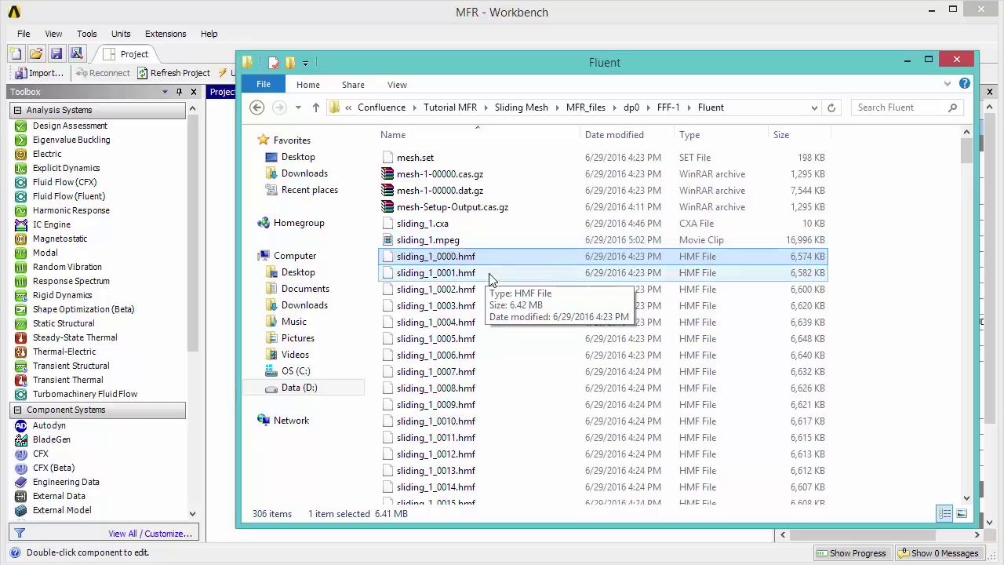
pyautogui.scroll(-20, 486, 284)
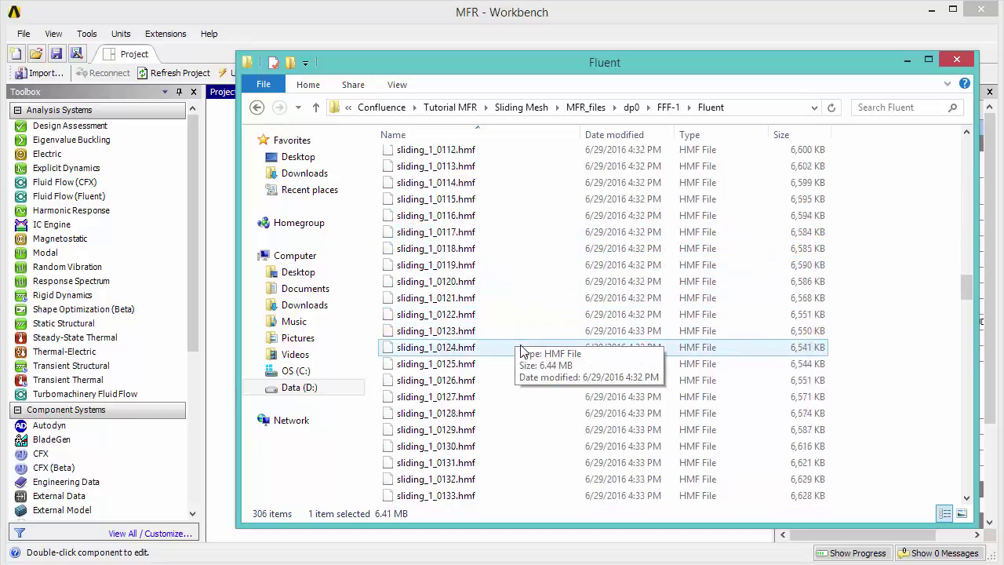
pyautogui.keyDown('shift'); pyautogui.click(455, 495); pyautogui.keyUp('shift')
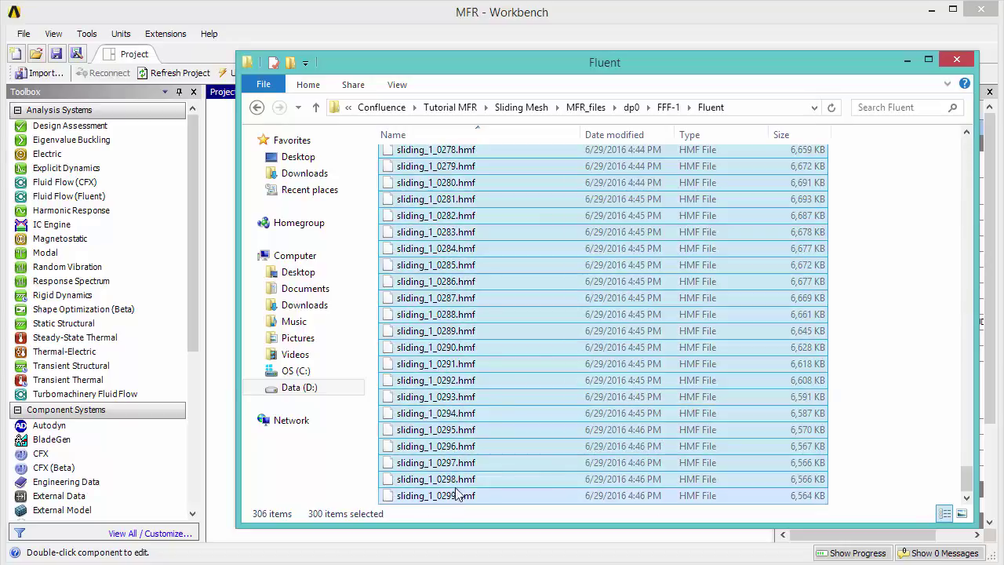
pyautogui.press('Delete')
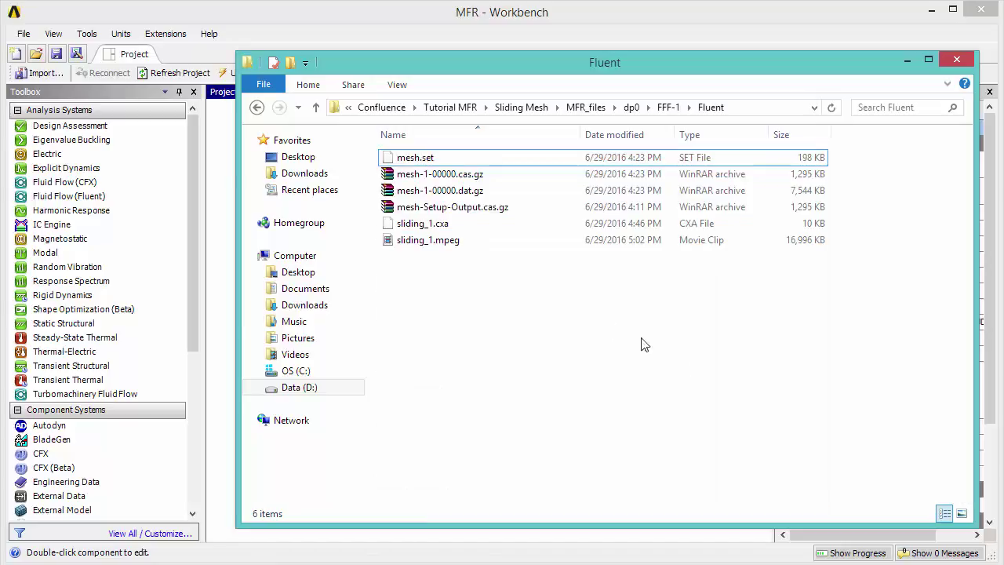
# Step: Play the sliding_1.mpeg movie, then return to Fluent and close the animation playback
pyautogui.doubleClick(427, 240)
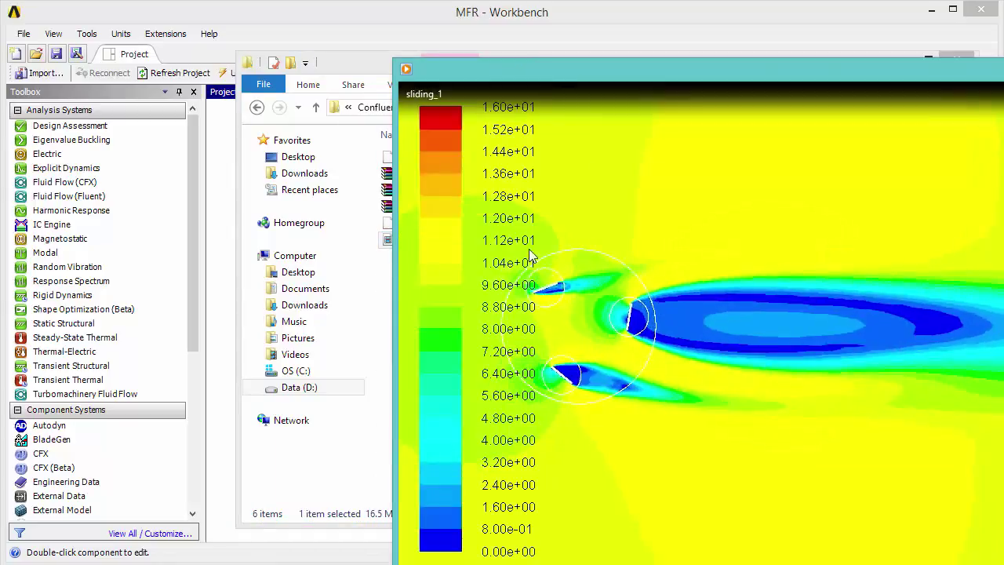
pyautogui.moveTo(709, 70); pyautogui.dragTo(561, 19)
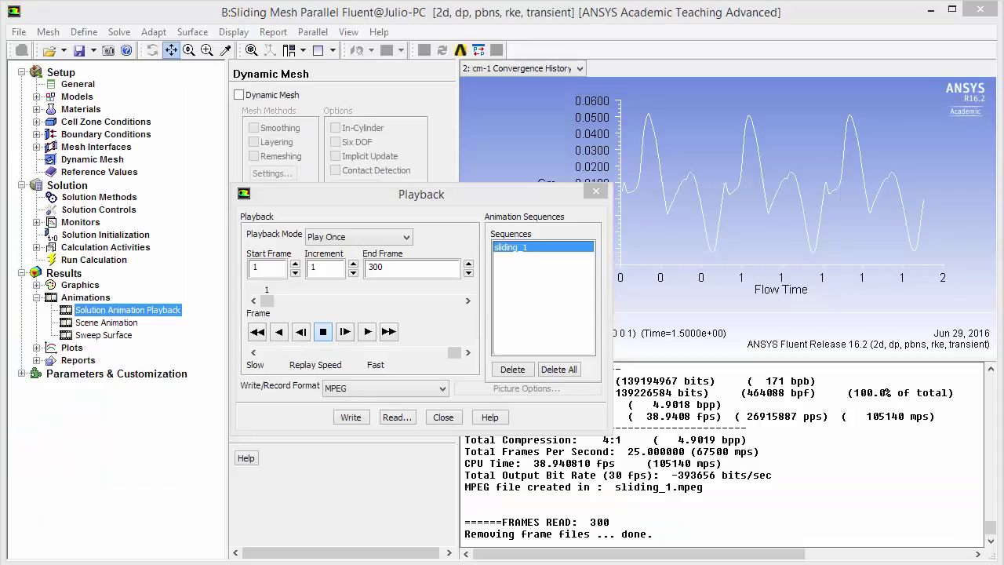
pyautogui.click(445, 418)
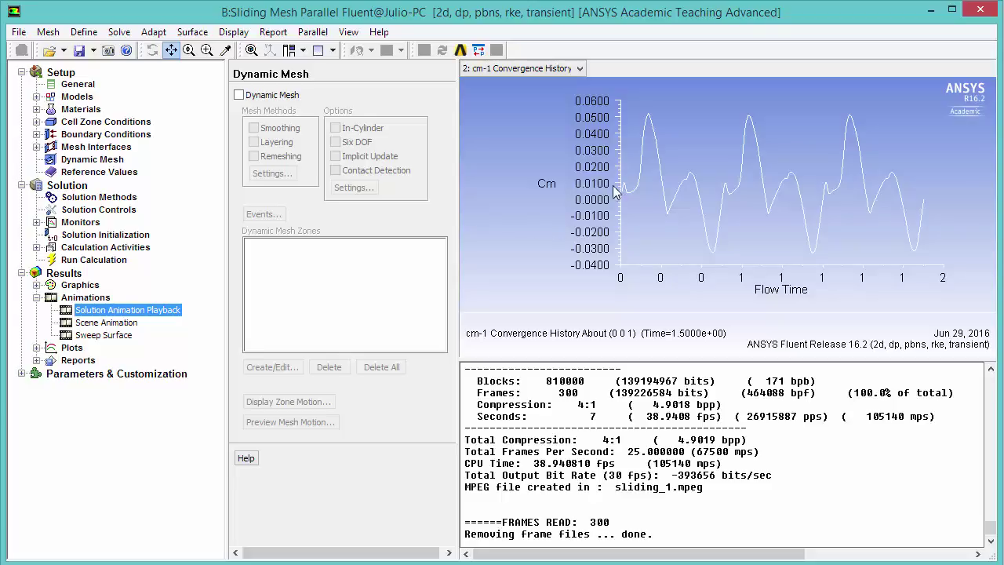
# Step: Examine the reference values used for the moment coefficient: area, density, length and velocity
pyautogui.click(122, 176)
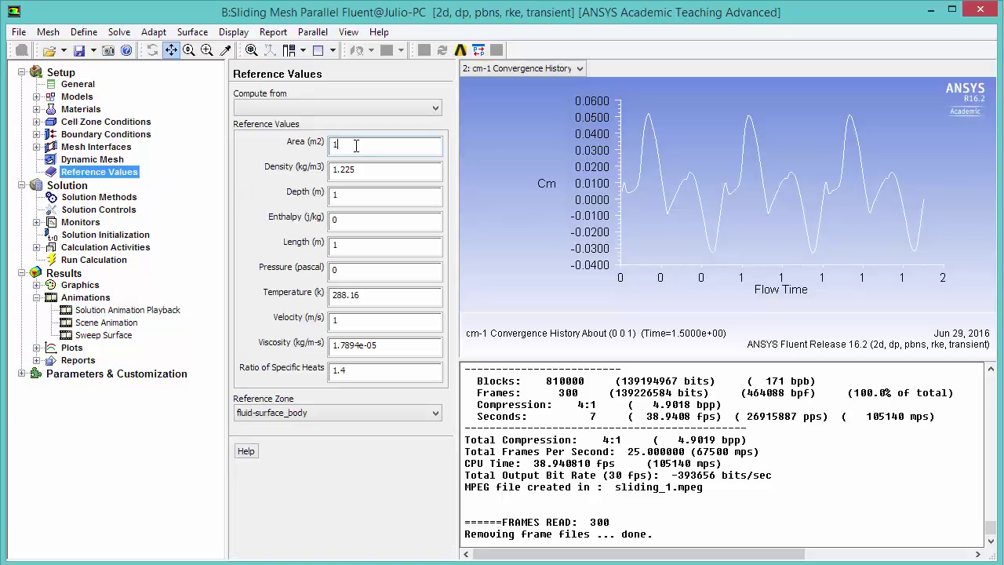
pyautogui.doubleClick(356, 145)
pyautogui.doubleClick(364, 244)
pyautogui.doubleClick(356, 245)
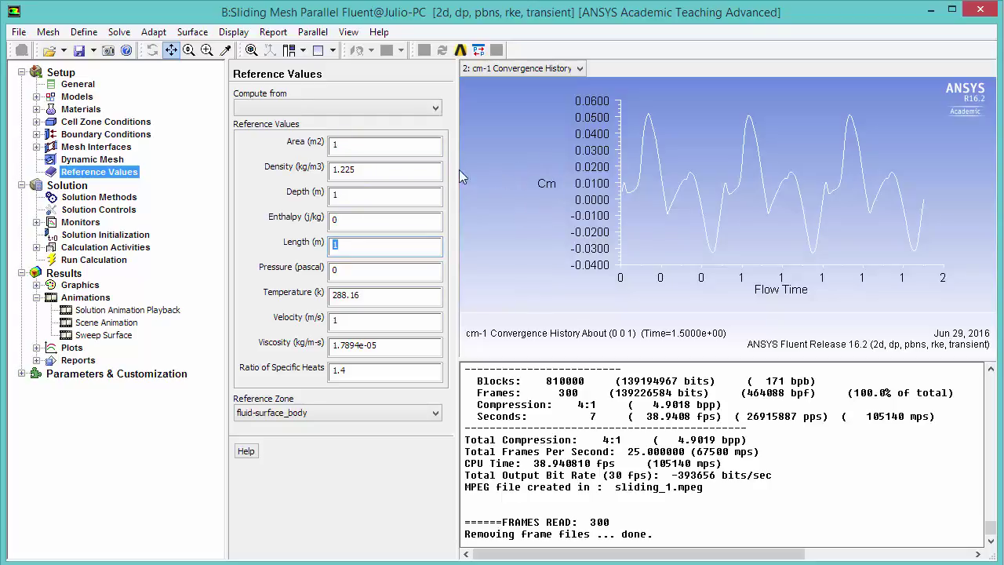
pyautogui.doubleClick(363, 169)
pyautogui.doubleClick(354, 146)
pyautogui.doubleClick(354, 244)
pyautogui.doubleClick(349, 321)
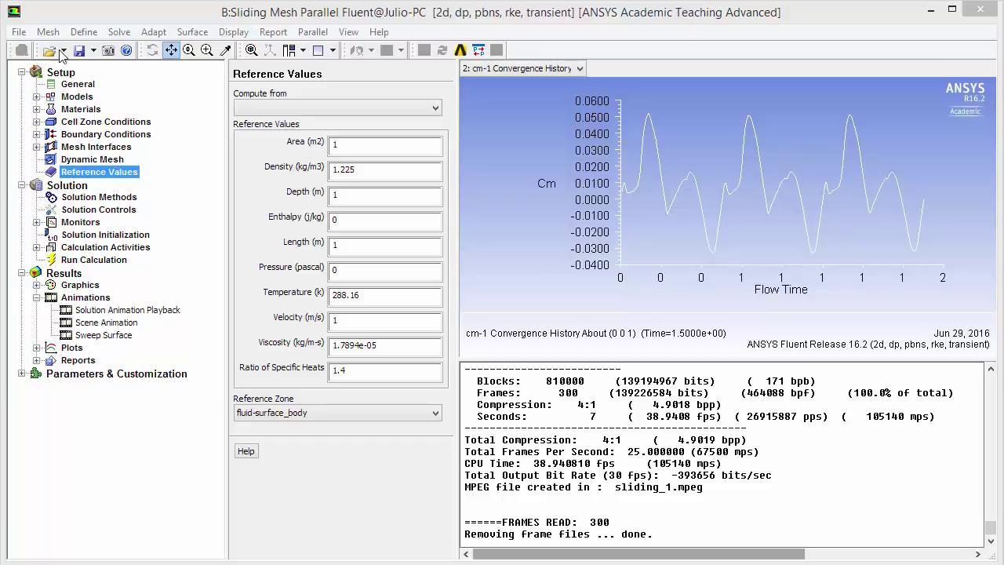
# Step: Save the project from Fluent
pyautogui.click(19, 33)
pyautogui.moveTo(47, 34)
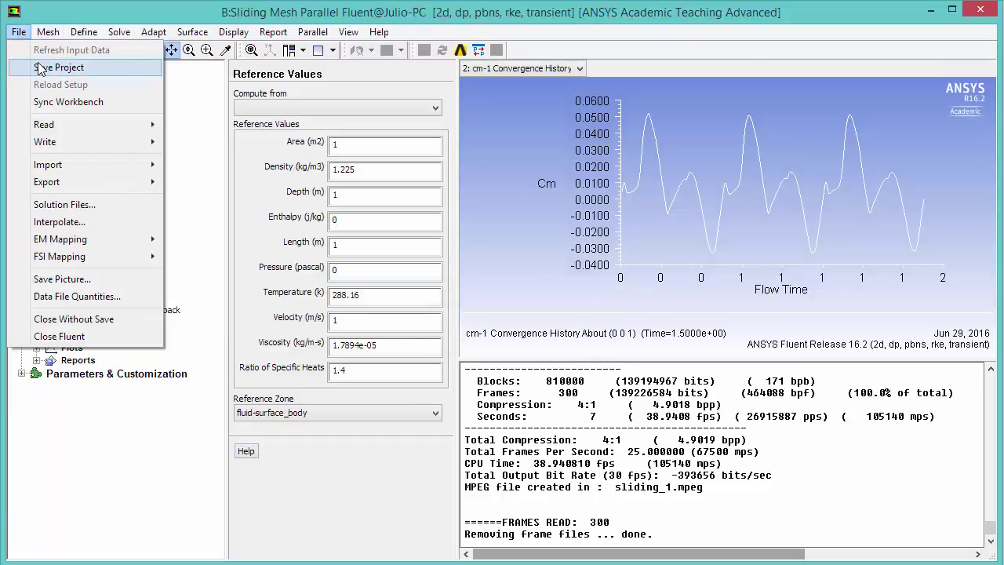